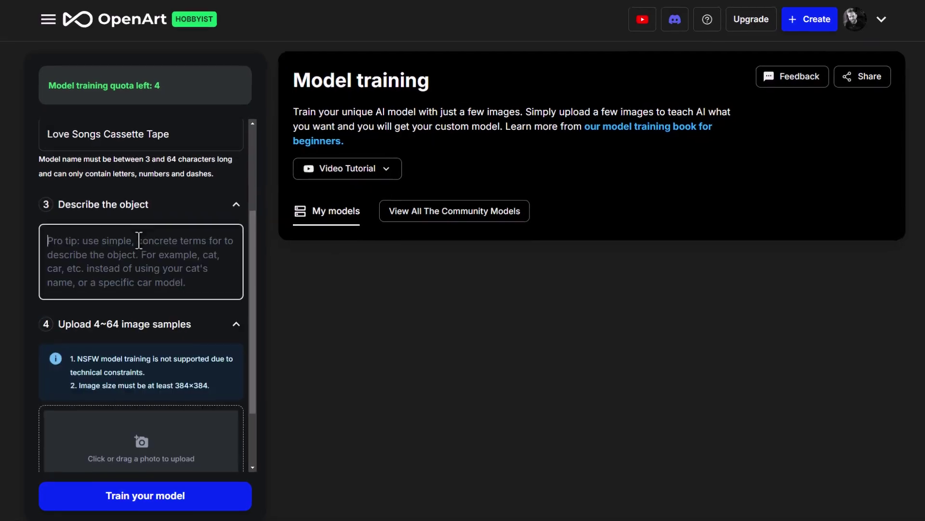
Enter the retro 'love songs' cassette tape description and drag in the cassette photos.
left_click(136, 244)
type("An old retro music cassette tape, with \"love songs\" hand written on the label, a clear pla")
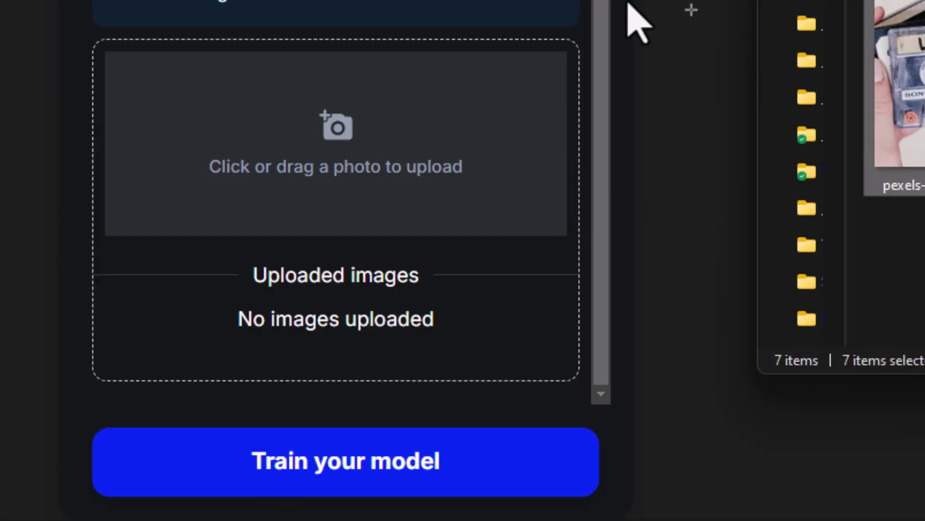
left_click_drag(630, 21, 379, 145)
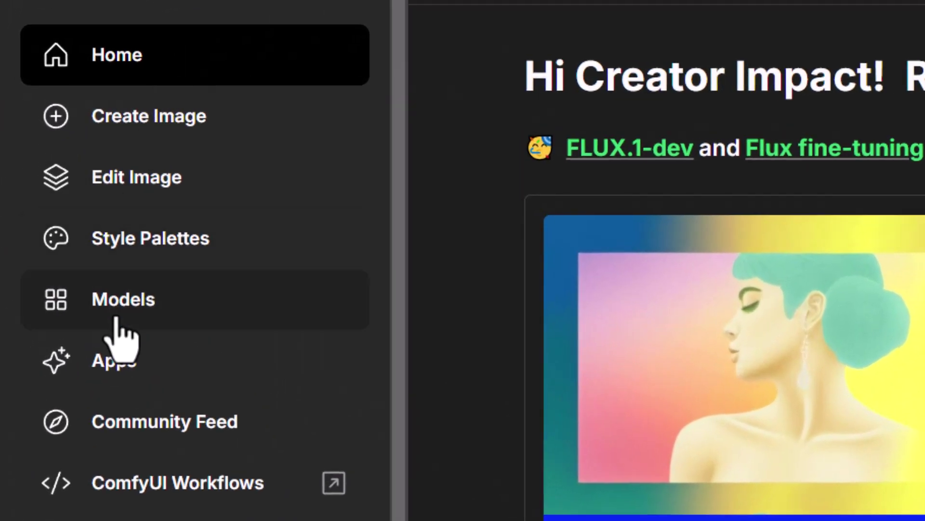
Go to the Models page and start training a new custom model.
left_click(151, 314)
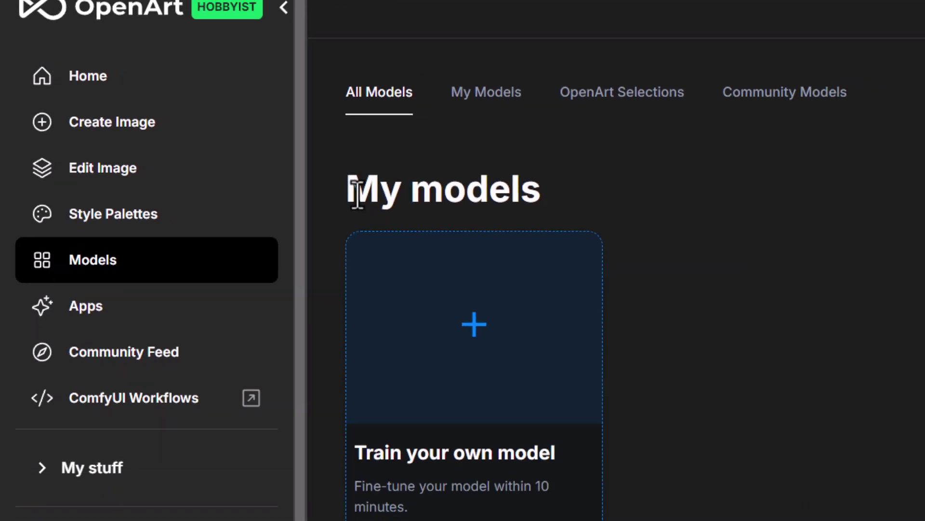
left_click_drag(357, 194, 532, 193)
left_click(533, 192)
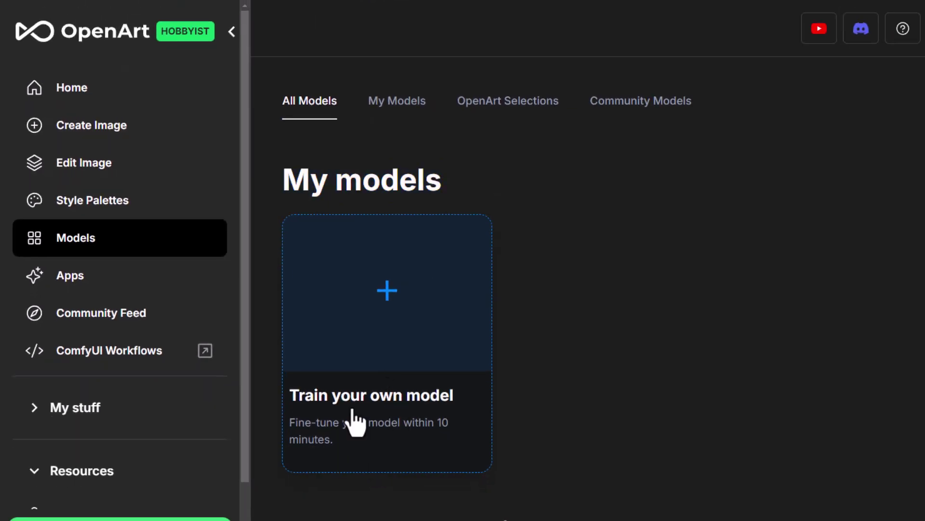
left_click(404, 375)
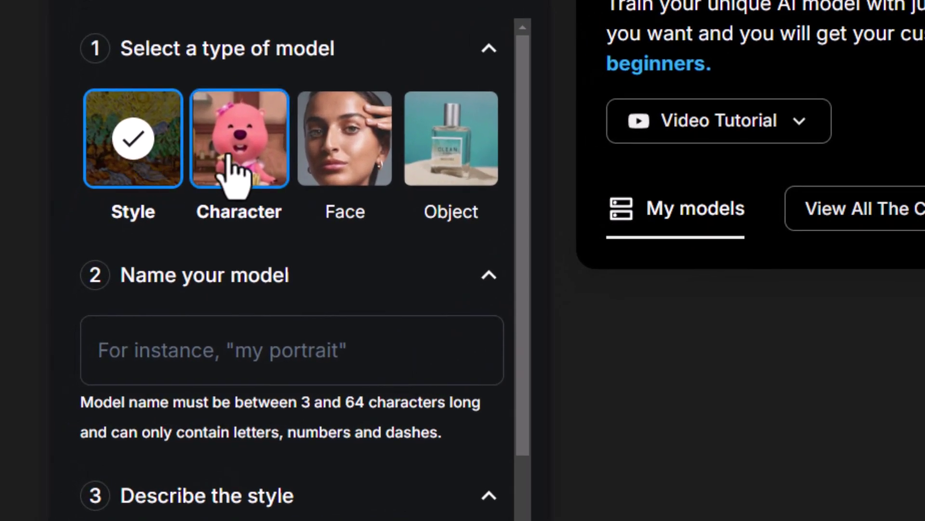
Compare the Face, Style, Character and Object model types, settling on Object.
left_click(431, 137)
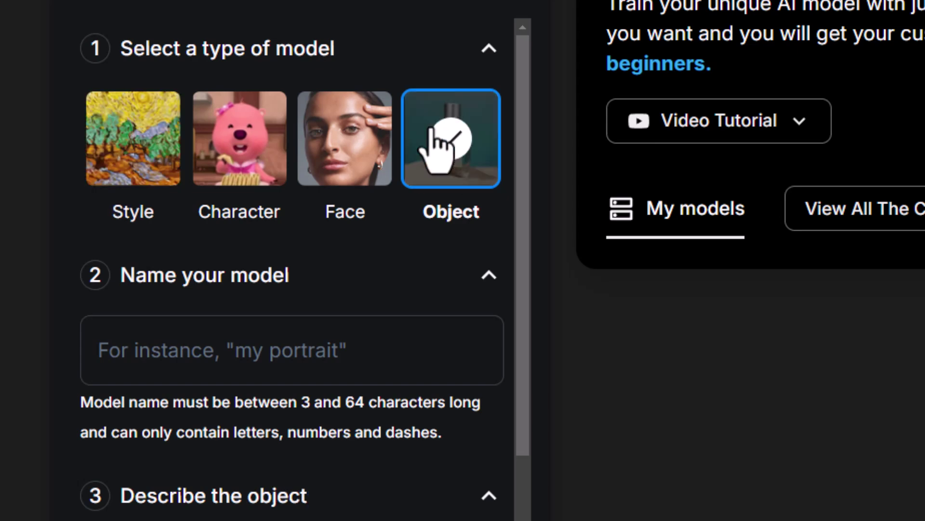
left_click(351, 137)
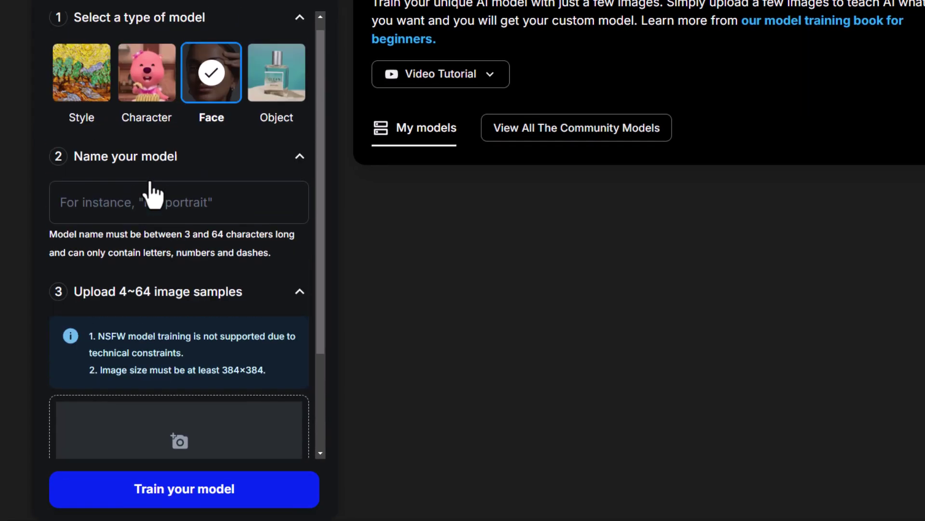
scroll(153, 193, "up", 1)
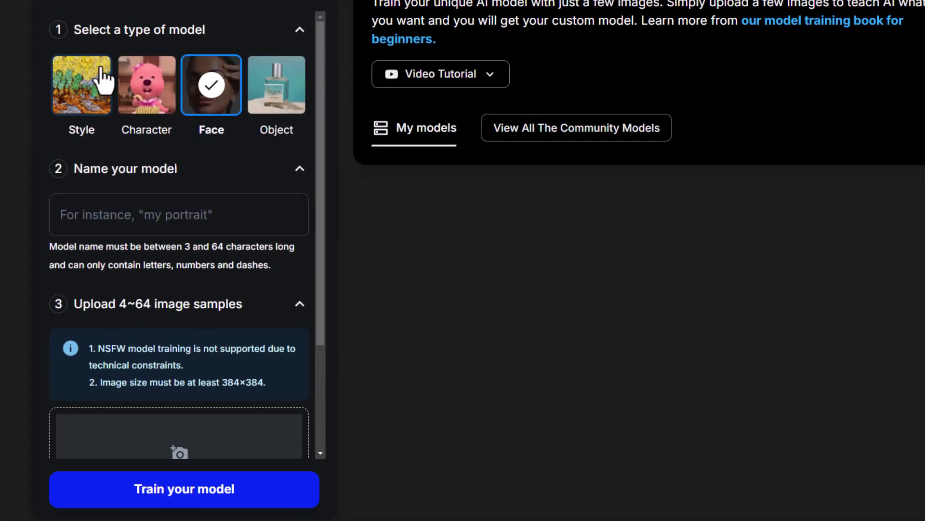
left_click(74, 93)
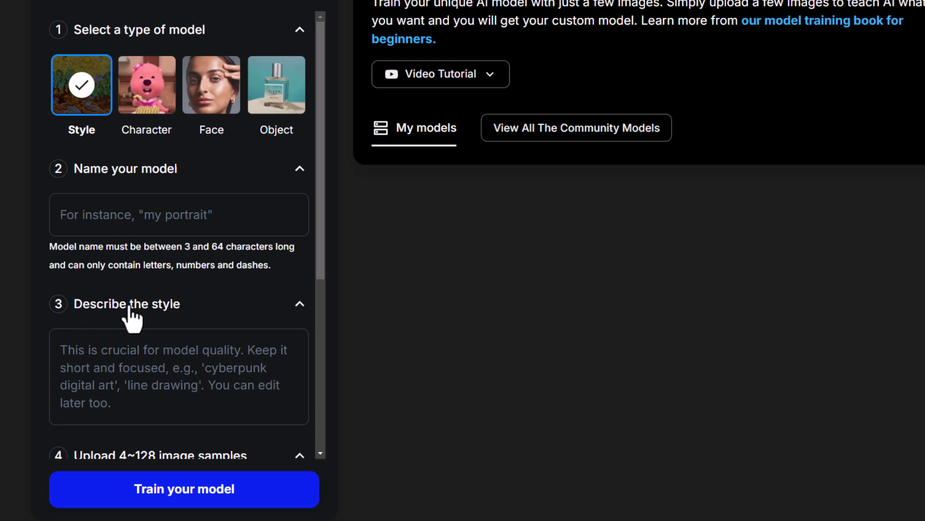
left_click(166, 122)
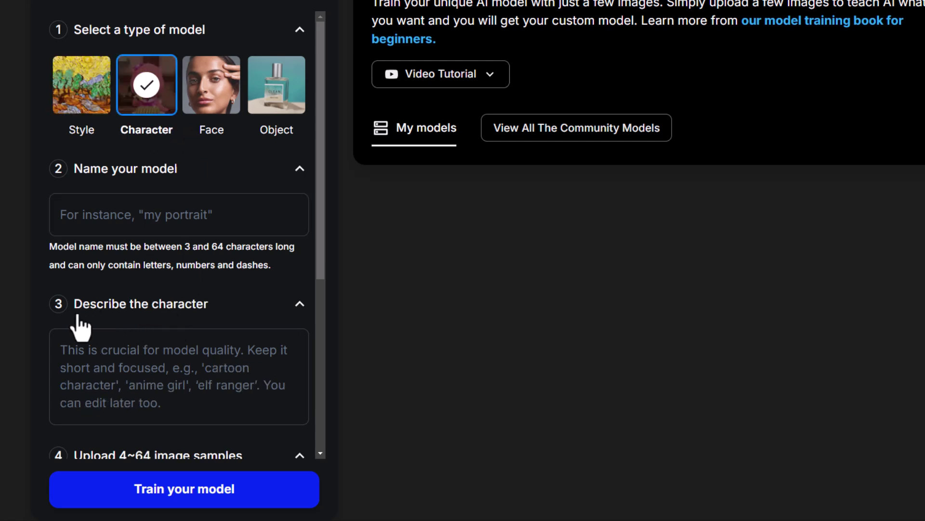
left_click(296, 103)
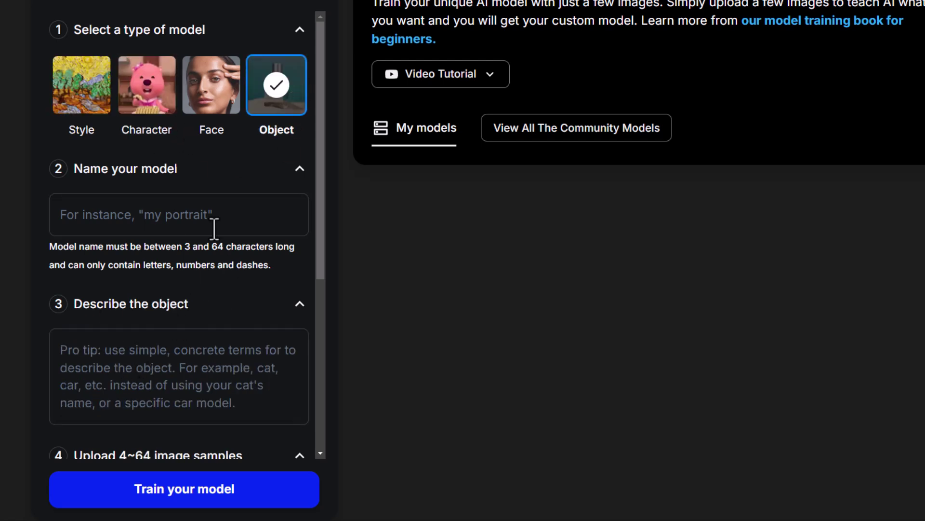
left_click(199, 116)
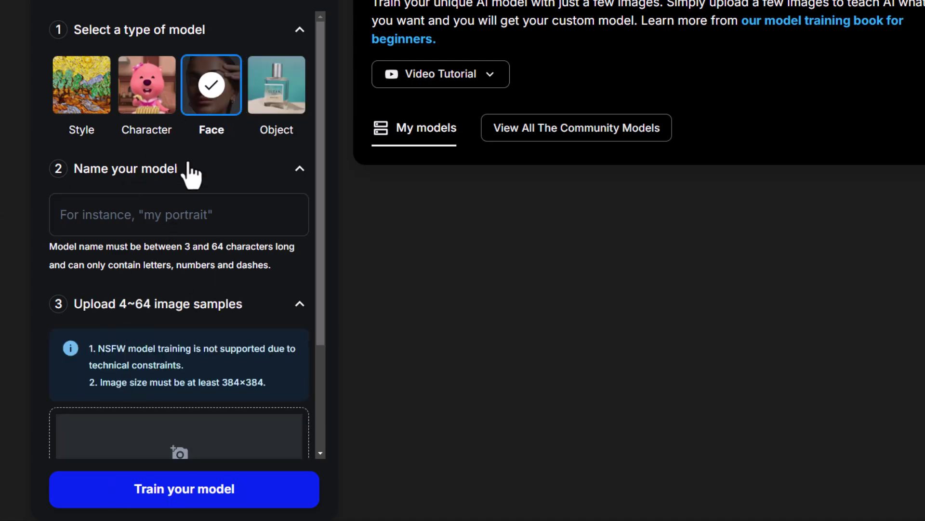
left_click(280, 85)
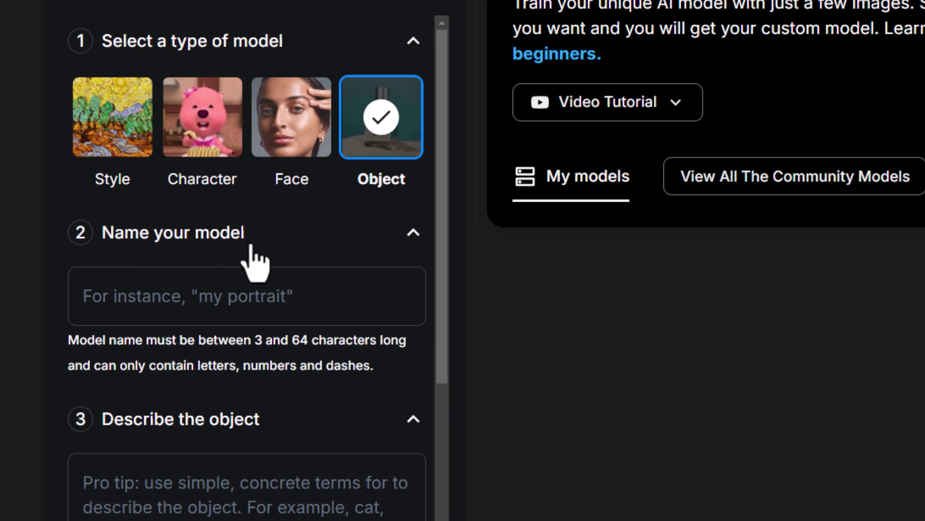
Name the model 'Love Songs Cassette Tape' and paste in the retro cassette description.
left_click(96, 316)
type("Love Songs Cassette Tape")
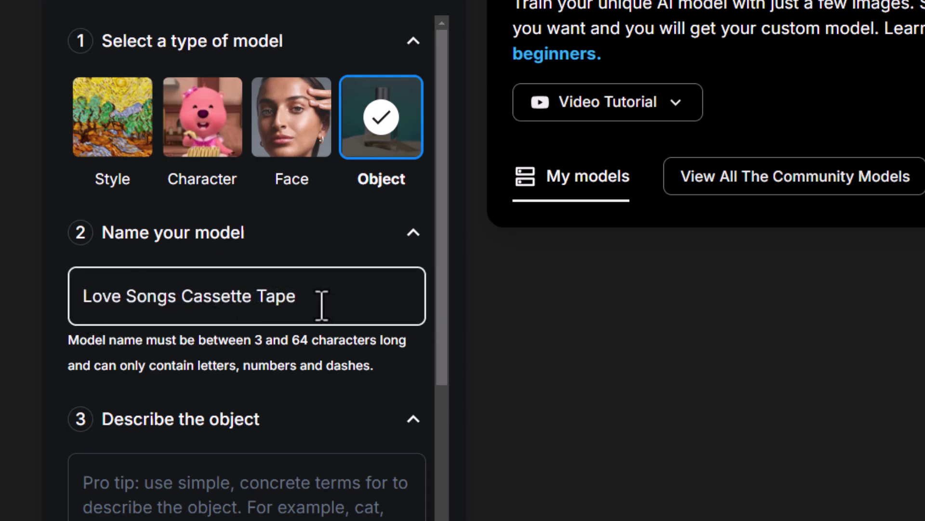
scroll(309, 303, "down", 5)
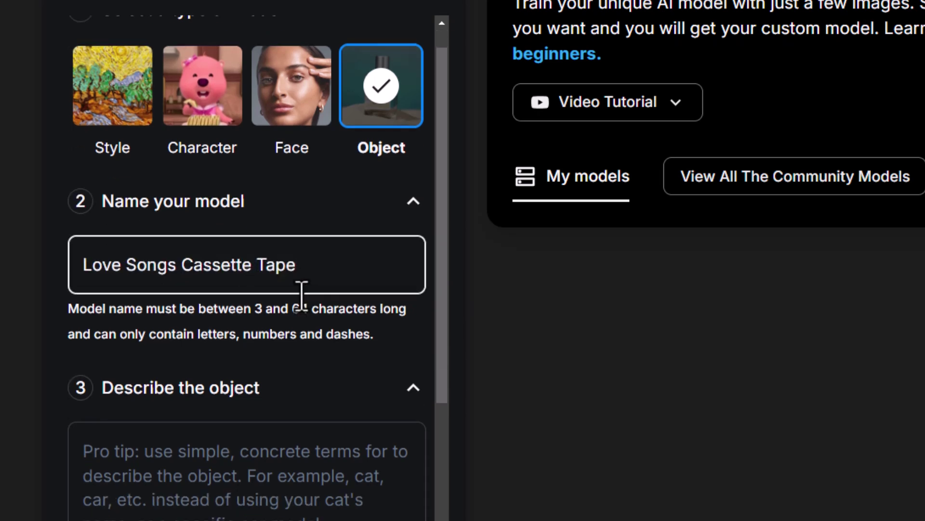
left_click(236, 231)
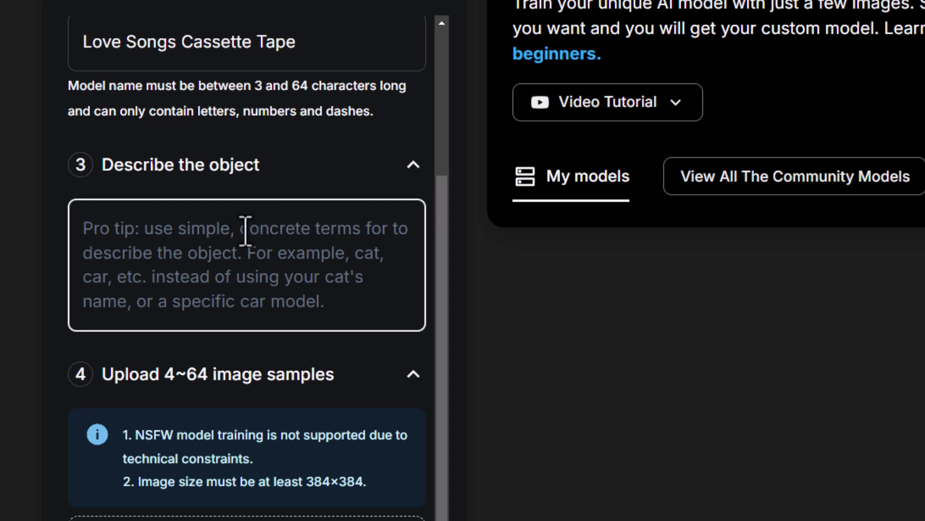
type("An old retro music cassette tape, with \"love songs\" hand-written on the label, a clear plastic cassette tape")
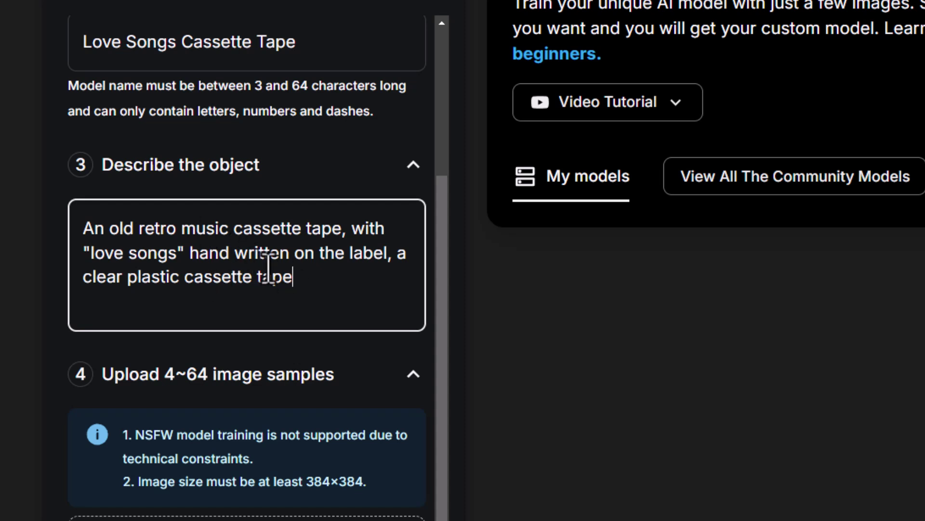
scroll(268, 268, "down", 7)
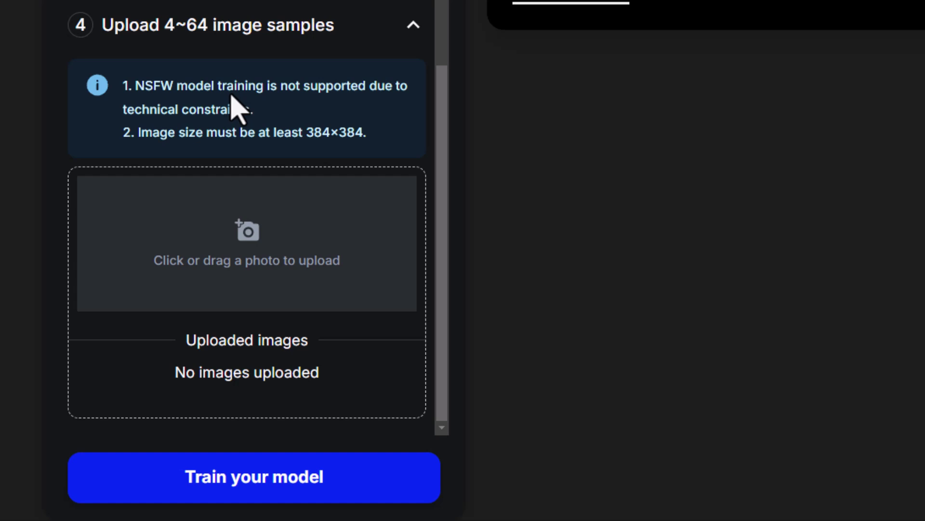
Upload all seven cassette photos (minimum 384×384) and start training the model.
left_click_drag(307, 135, 364, 138)
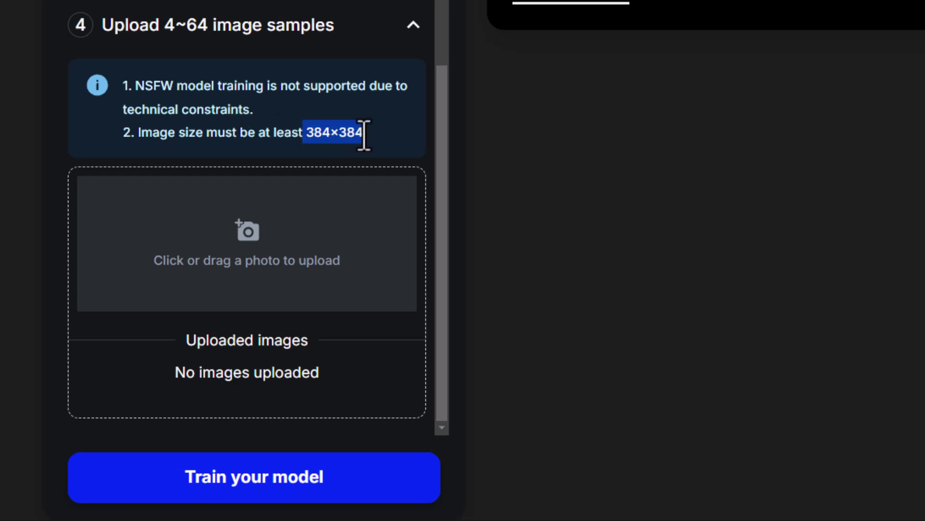
left_click(377, 132)
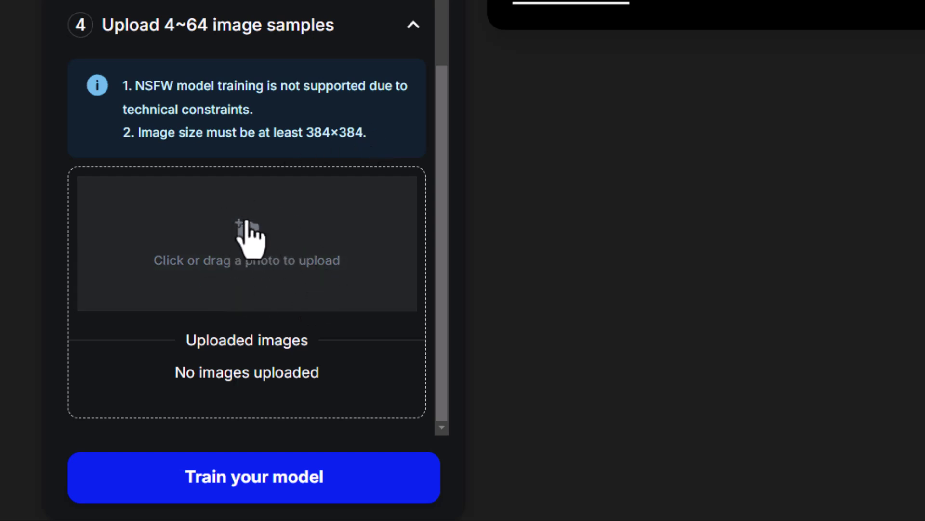
left_click(288, 236)
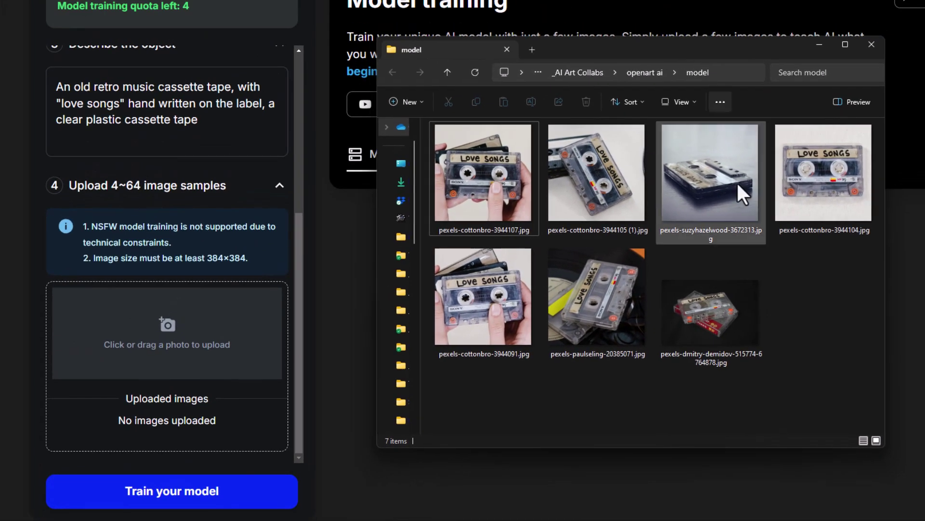
left_click_drag(853, 403, 188, 339)
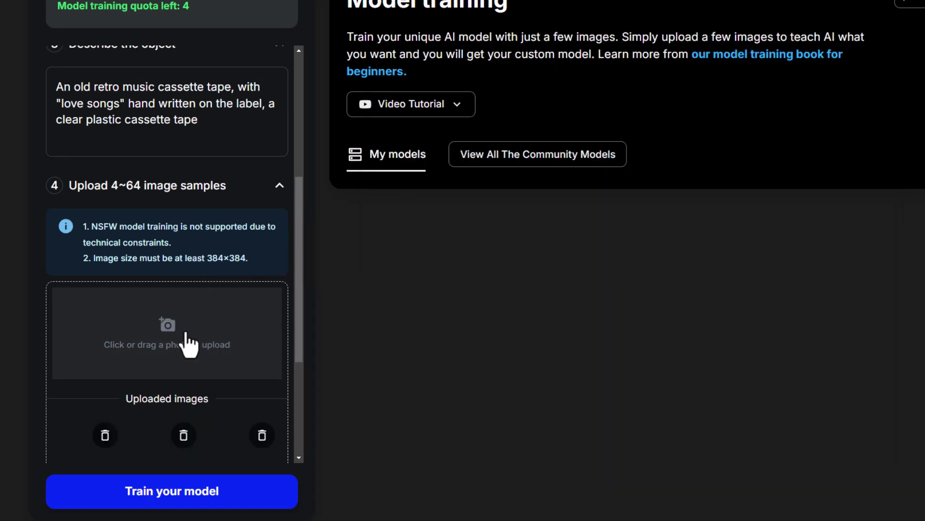
scroll(198, 337, "down", 4)
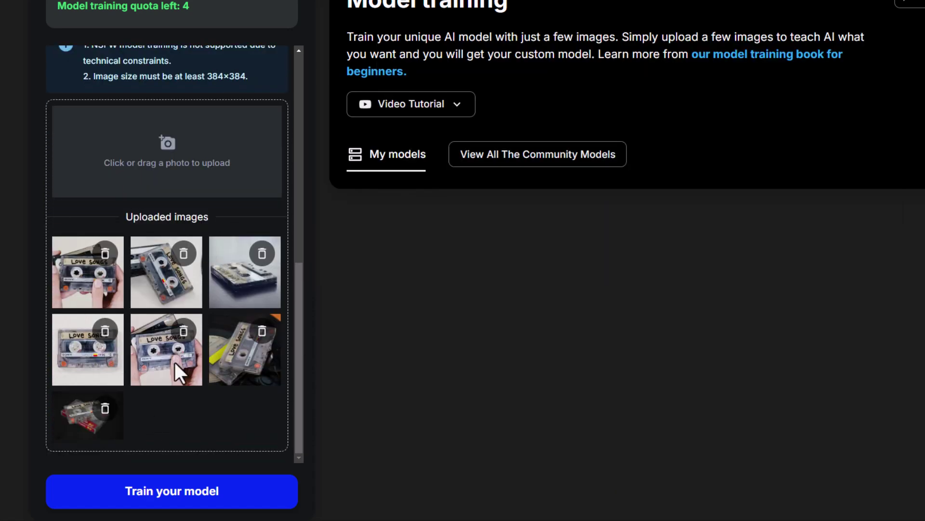
left_click(173, 499)
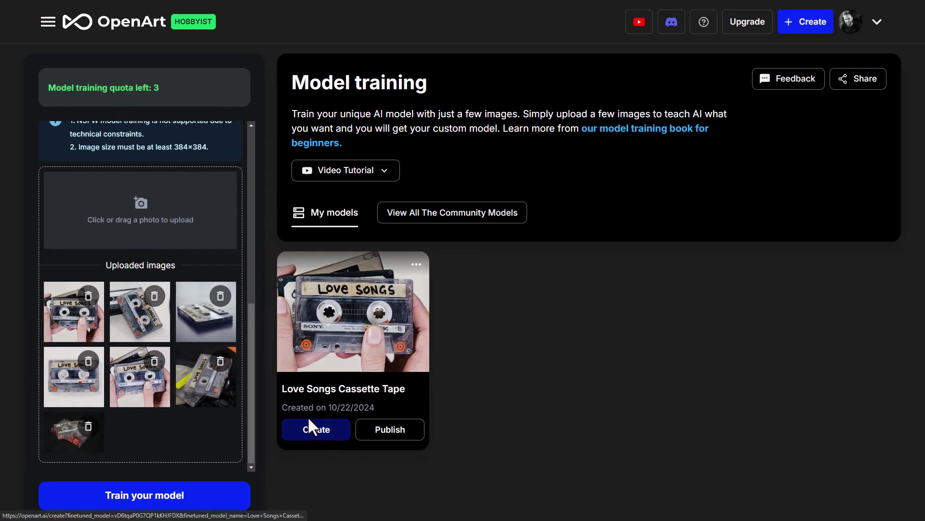
Once the Love Songs Cassette Tape model is trained, show the navigation sidebar.
left_click(48, 23)
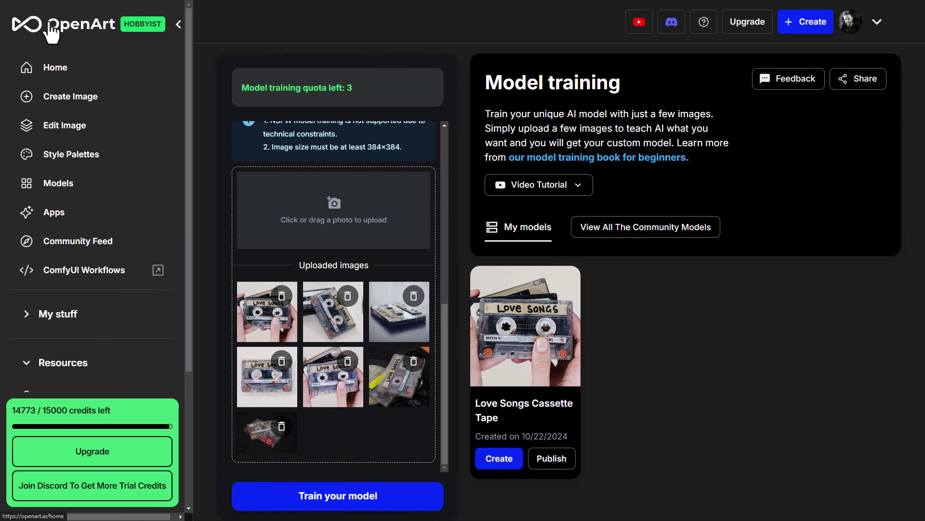
Start a new image with Love Songs Cassette Tape chosen from My Models.
left_click(83, 106)
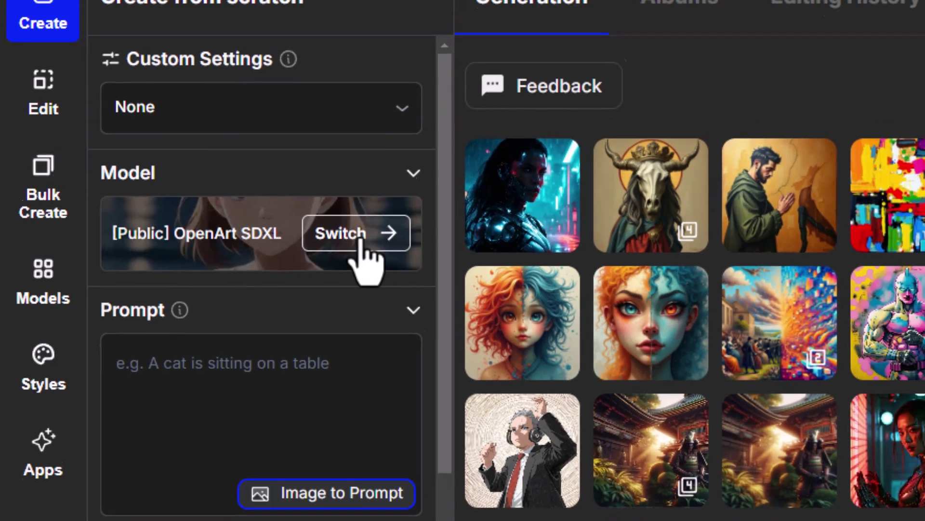
left_click(374, 205)
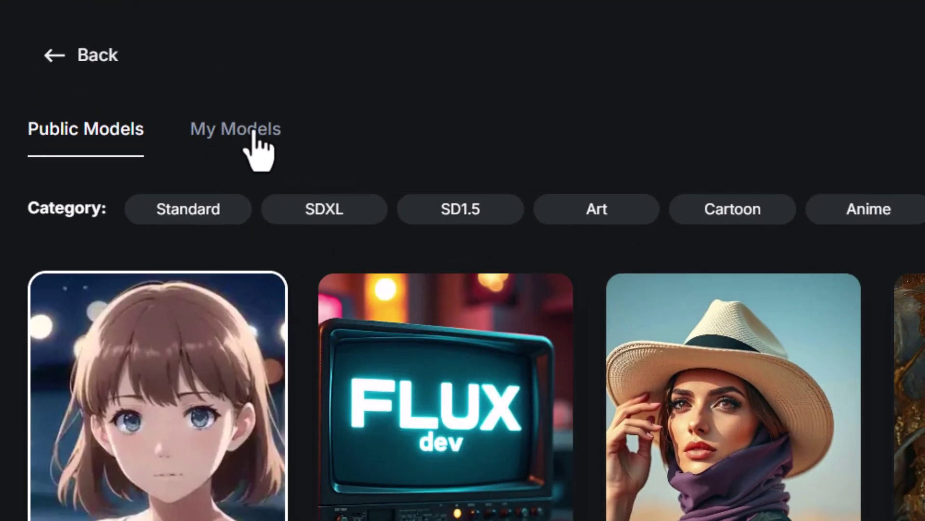
left_click(239, 134)
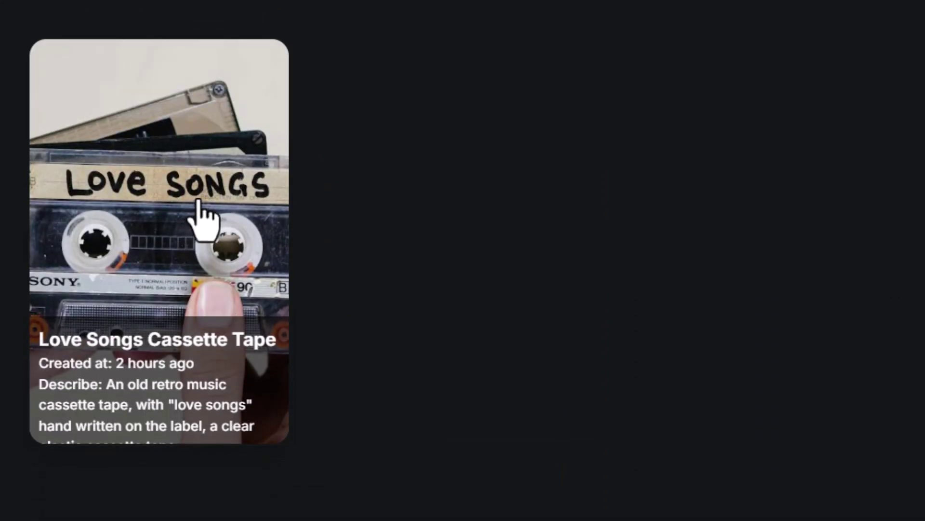
left_click(154, 255)
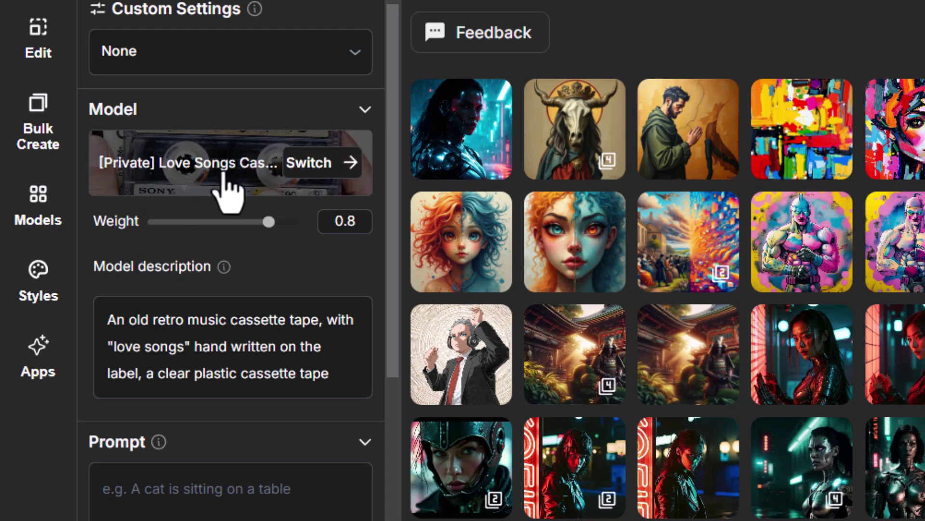
Copy the model's cassette description into the Prompt box.
left_click(177, 320)
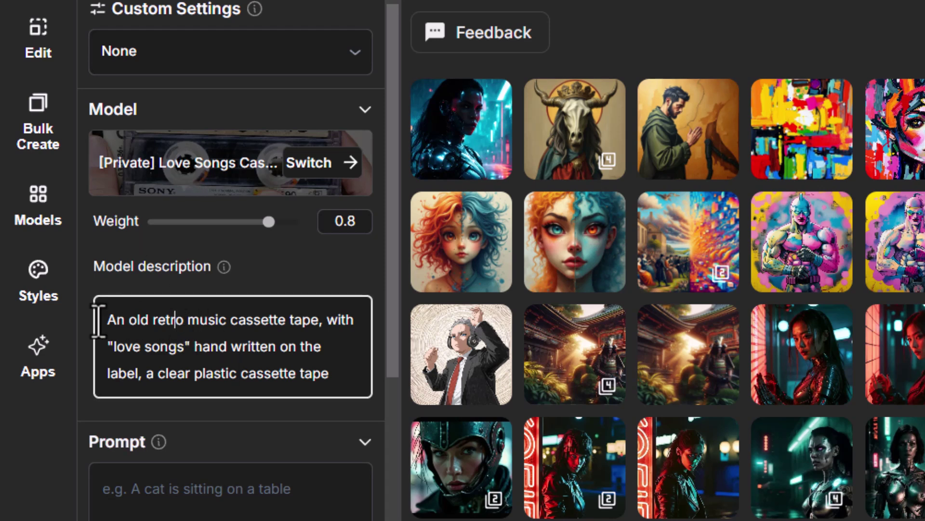
left_click_drag(112, 320, 332, 375)
left_click(344, 375)
scroll(285, 233, "down", 6)
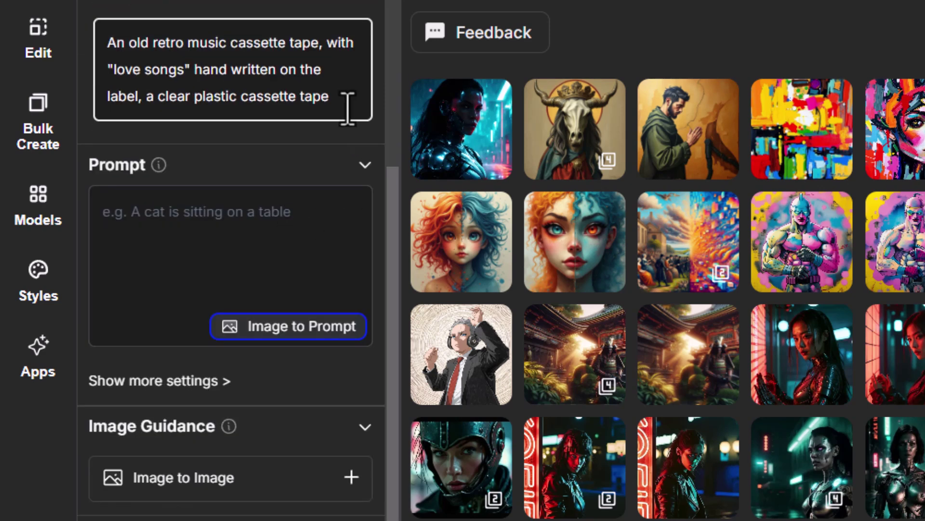
left_click_drag(347, 103, 53, 60)
key("ctrl+c")
left_click(155, 270)
key("ctrl+v")
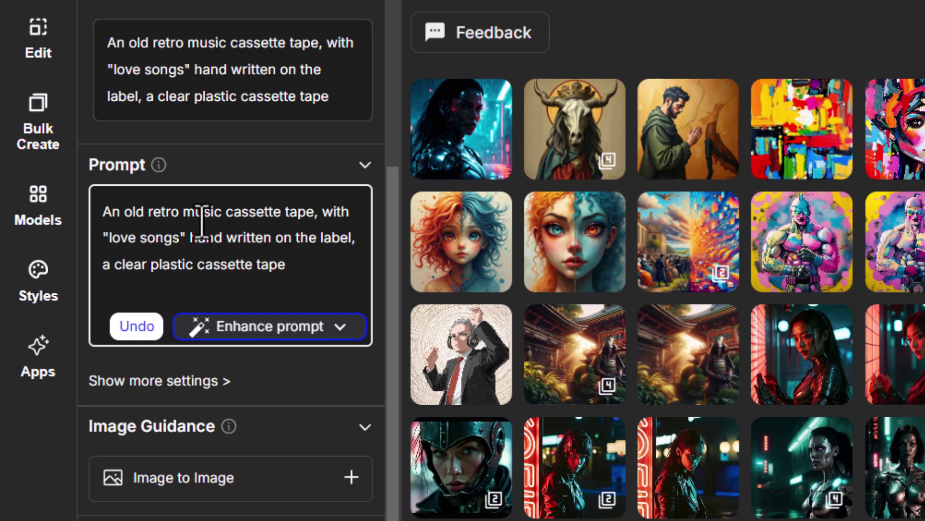
Set the aspect ratio to Square and the number of images to 3.
scroll(209, 327, "down", 8)
left_click(227, 155)
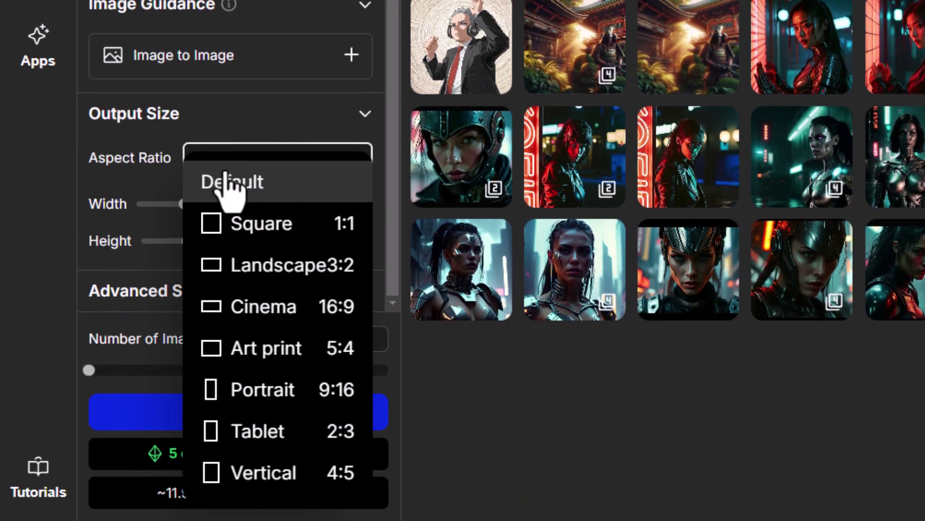
left_click(241, 224)
left_click(360, 339)
key("BackSpace")
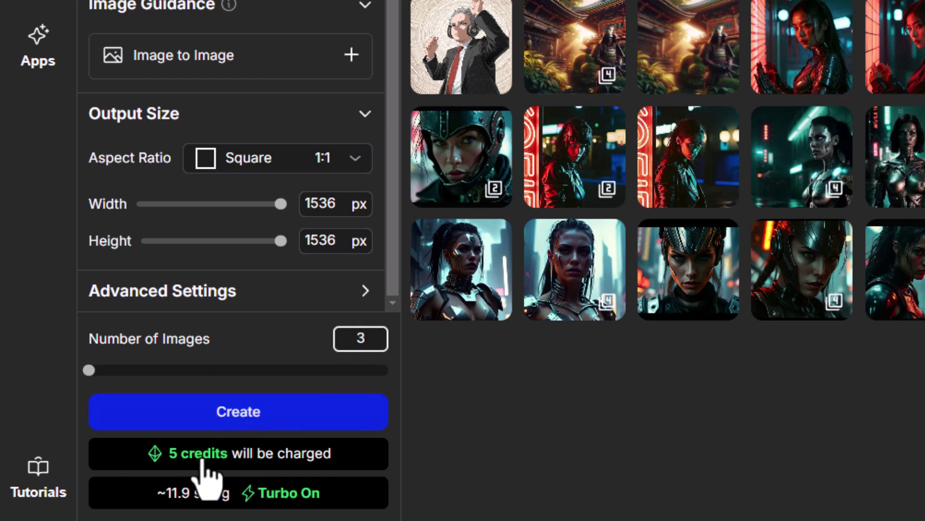
left_click(275, 327)
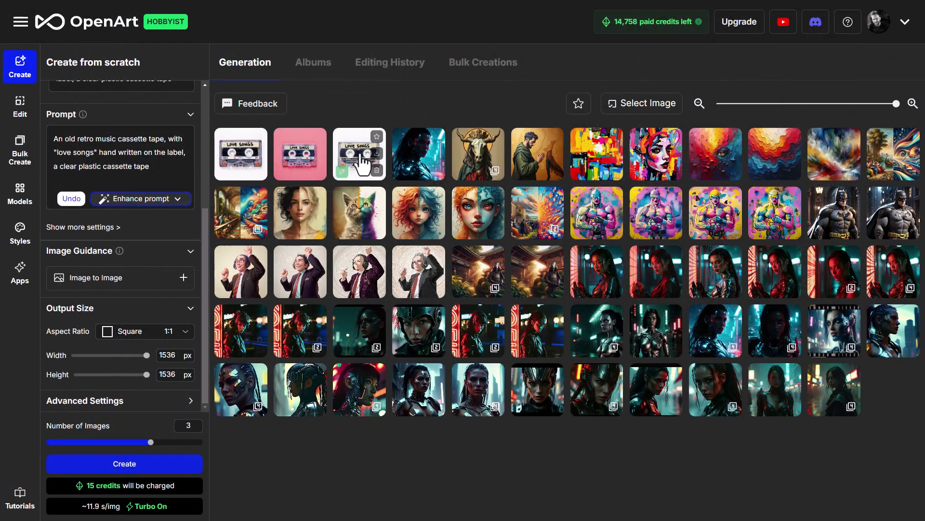
View the third cassette image full size, then step back to the white-background cassette.
left_click(356, 161)
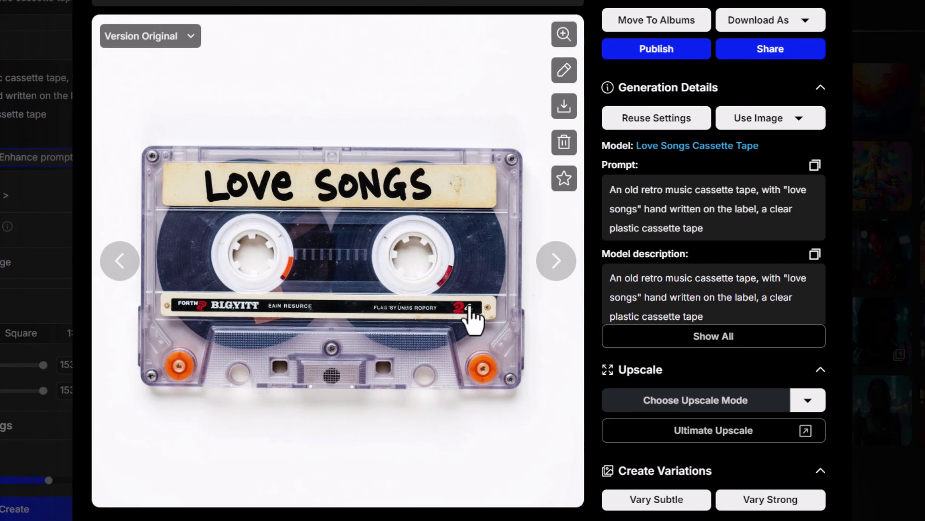
left_click(118, 270)
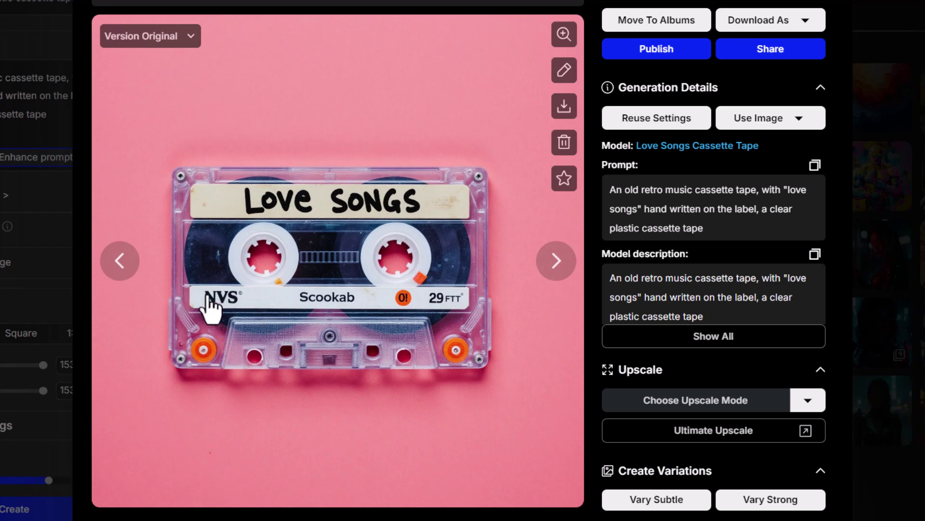
left_click(112, 262)
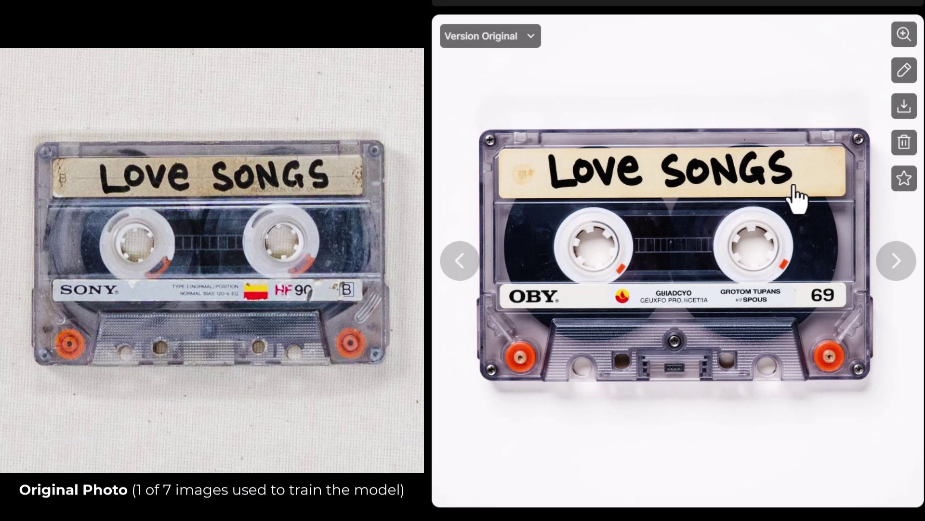
Advance past the pink-background cassette to another white-background cassette image.
left_click(899, 273)
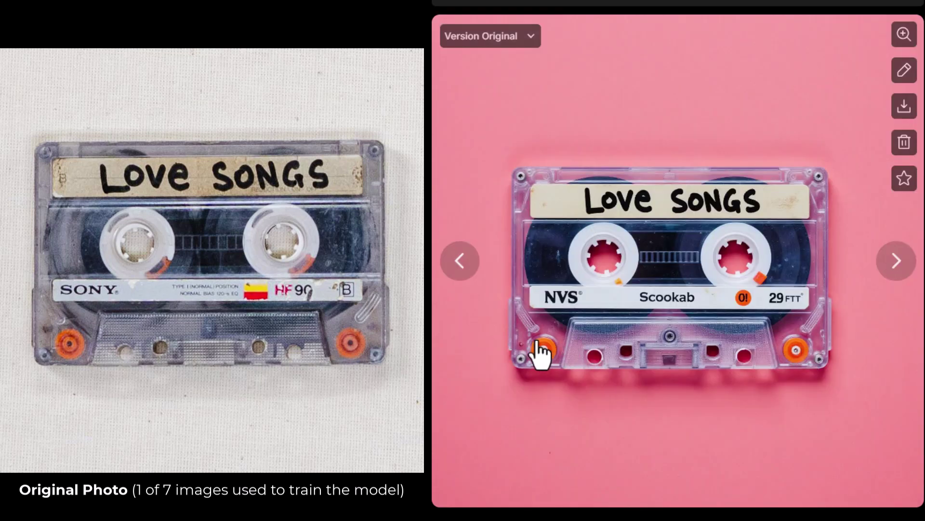
left_click(870, 268)
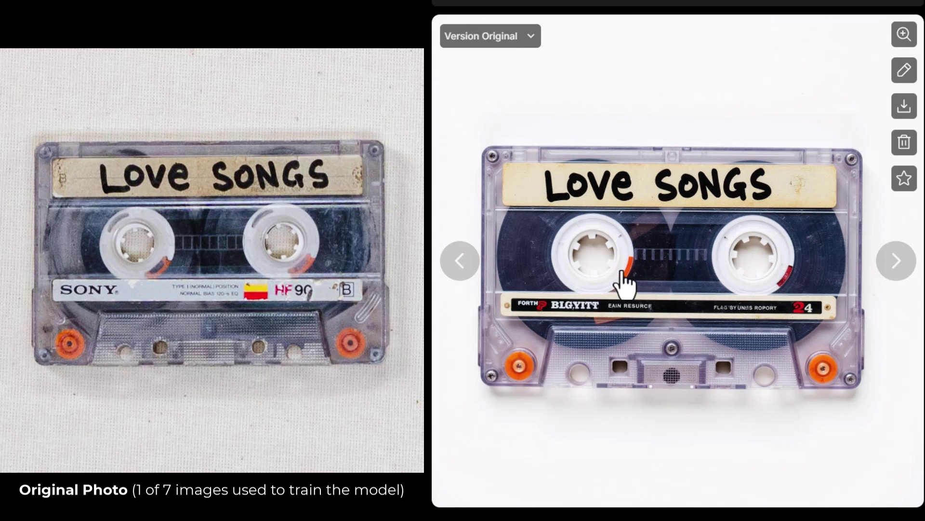